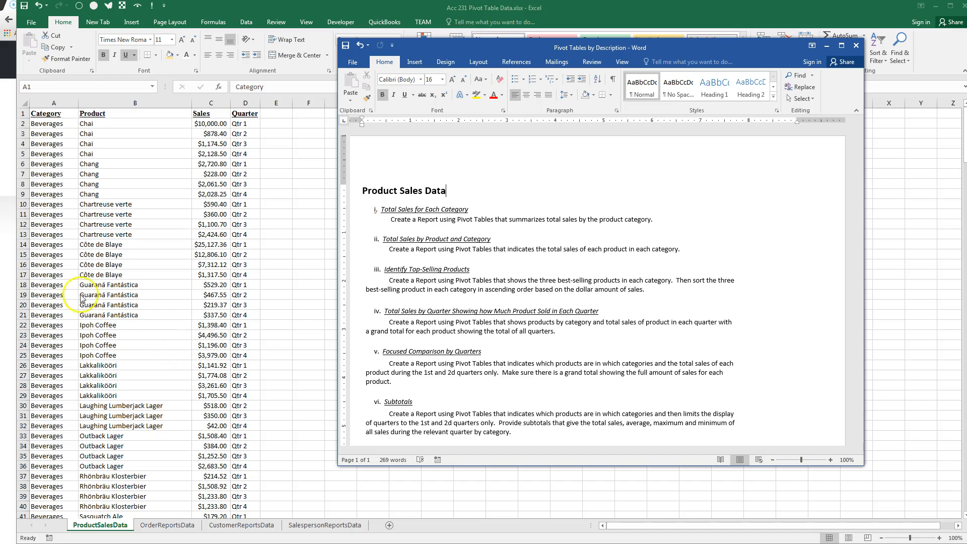
Switch to the Excel workbook and select a product cell in the ProductSalesData sheet
{"action": "left_click", "coordinate": [295, 286]}
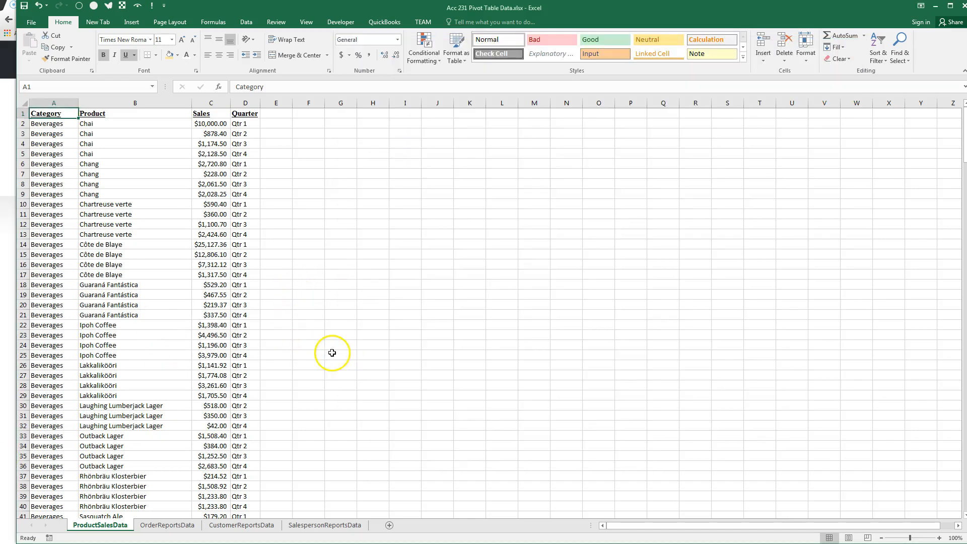
{"action": "left_click", "coordinate": [136, 295]}
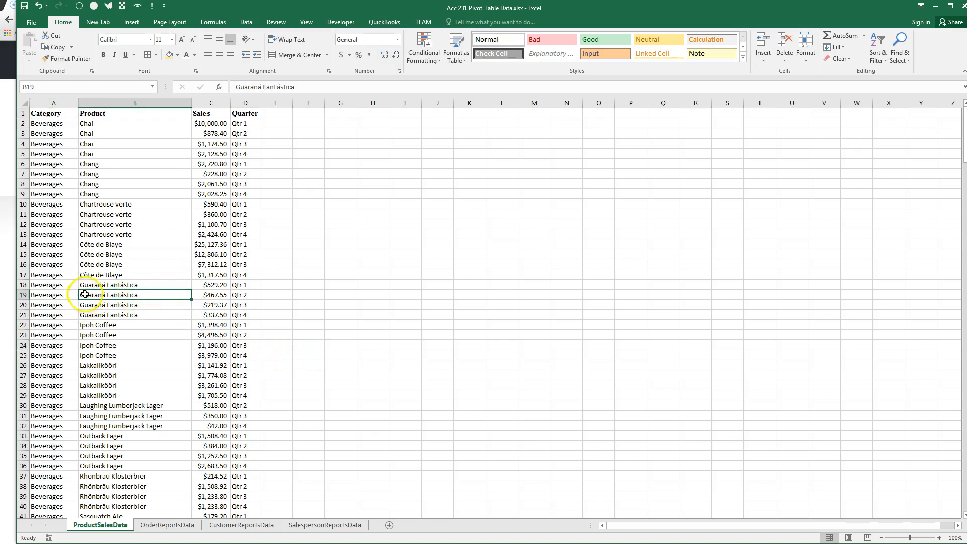
{"action": "left_click", "coordinate": [98, 287]}
{"action": "left_click_drag", "start_coordinate": [98, 288], "coordinate": [101, 296]}
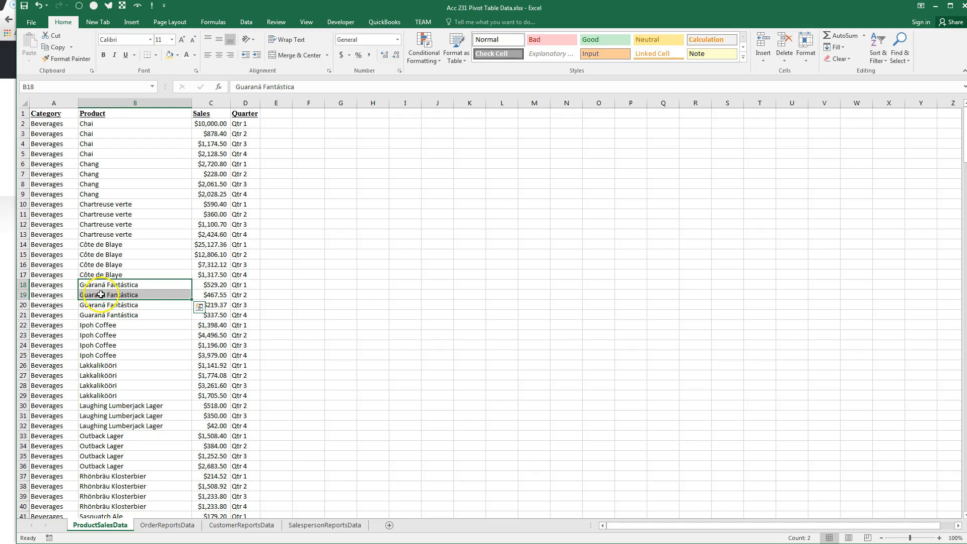
{"action": "left_click", "coordinate": [132, 22]}
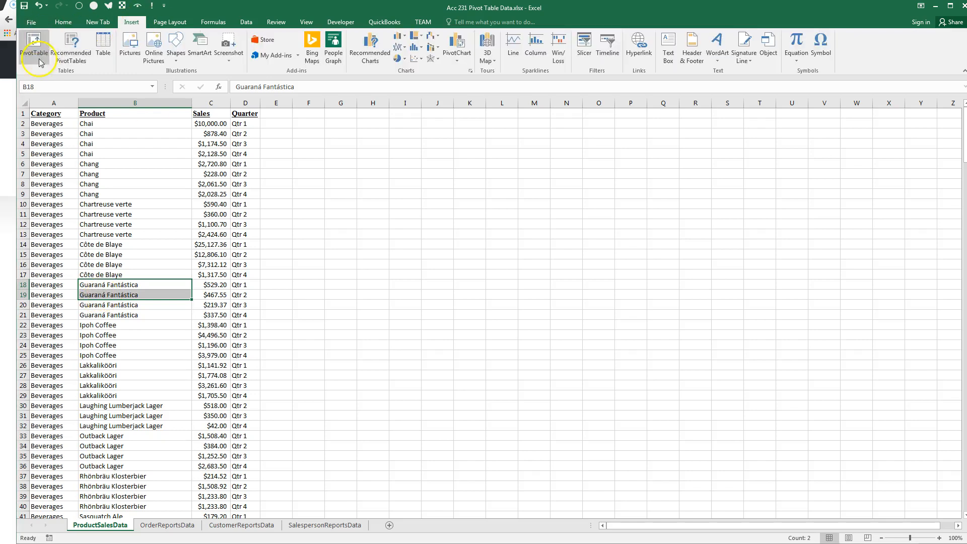
{"action": "left_click", "coordinate": [34, 48]}
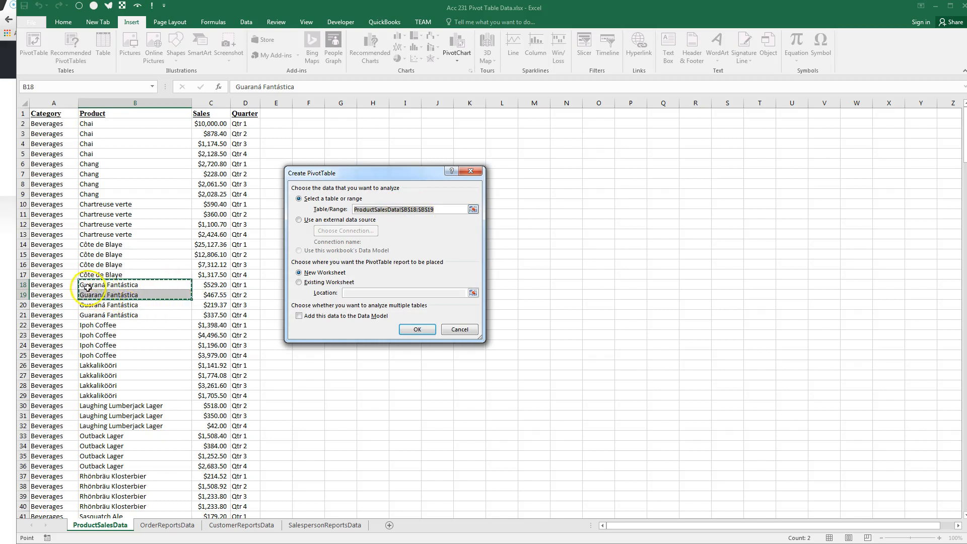
{"action": "left_click", "coordinate": [459, 329]}
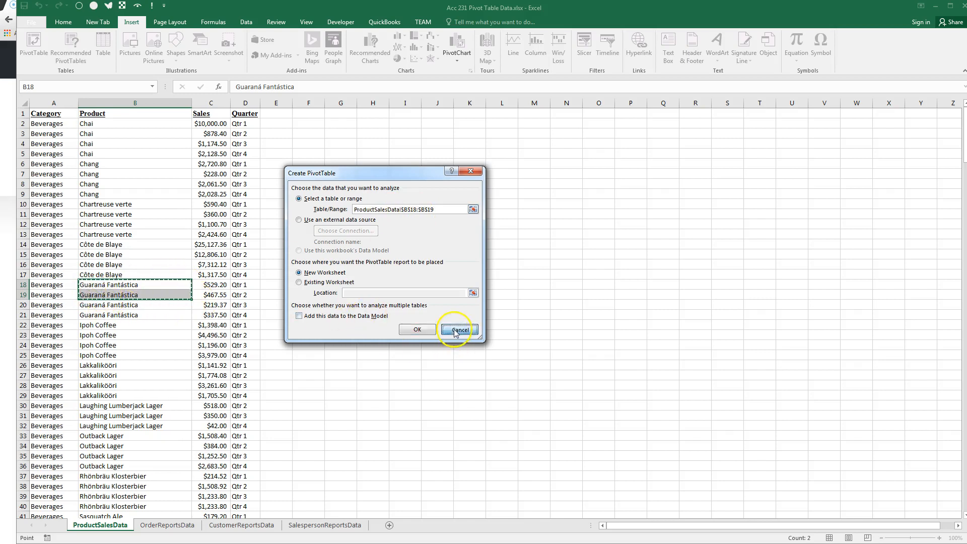
Create a PivotTable on a new worksheet from the whole product sales data range, starting from a single selected data cell
{"action": "left_click", "coordinate": [103, 274]}
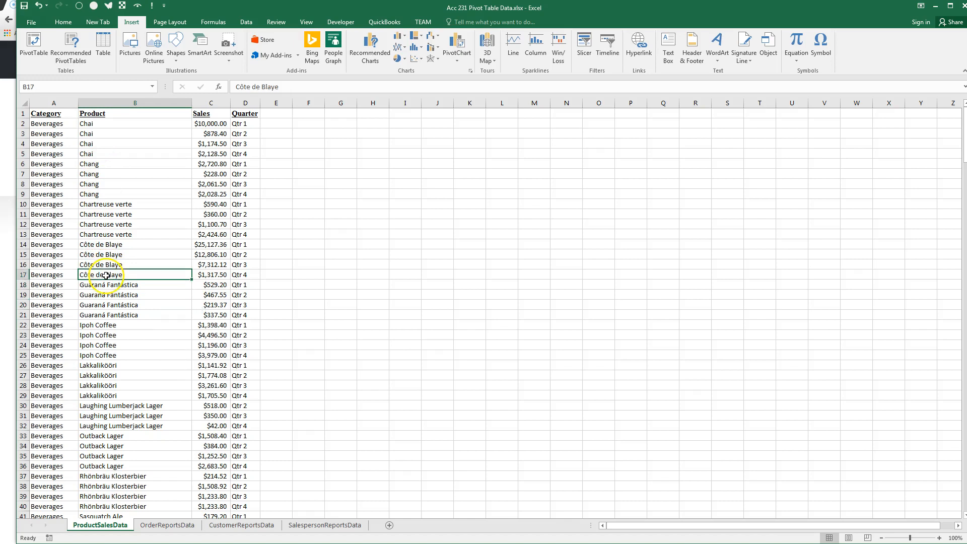
{"action": "left_click", "coordinate": [35, 48]}
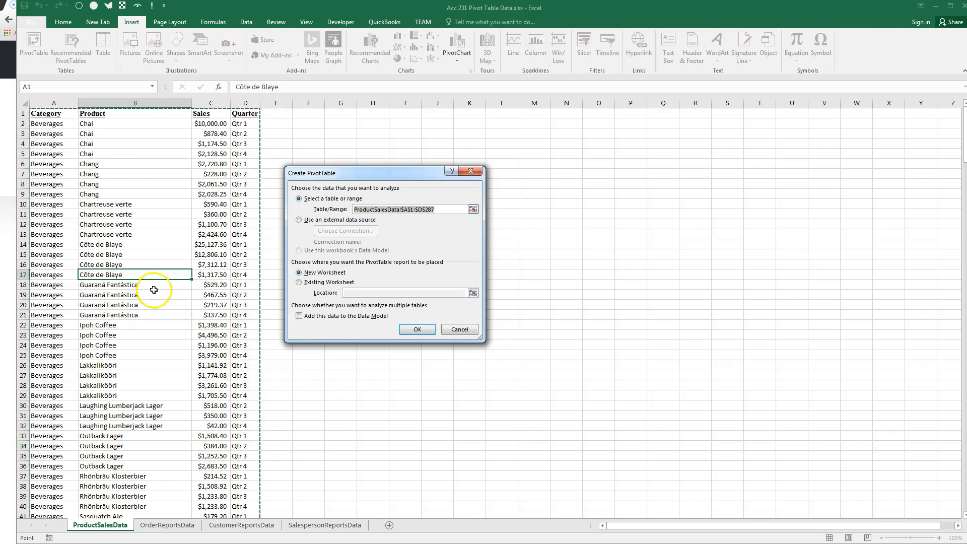
{"action": "left_click", "coordinate": [408, 336]}
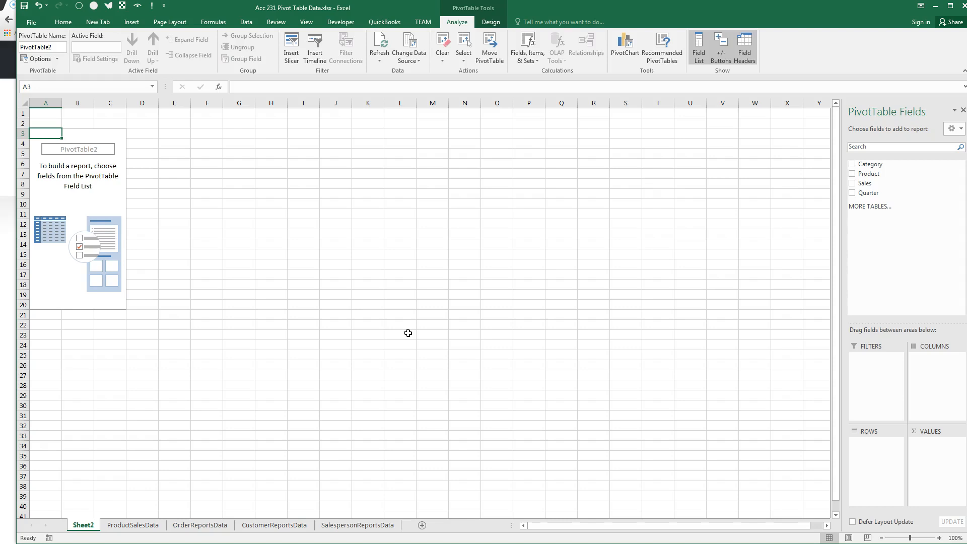
Add Category and Product as row fields and Sales as the summed value field of the PivotTable
{"action": "left_click", "coordinate": [131, 524]}
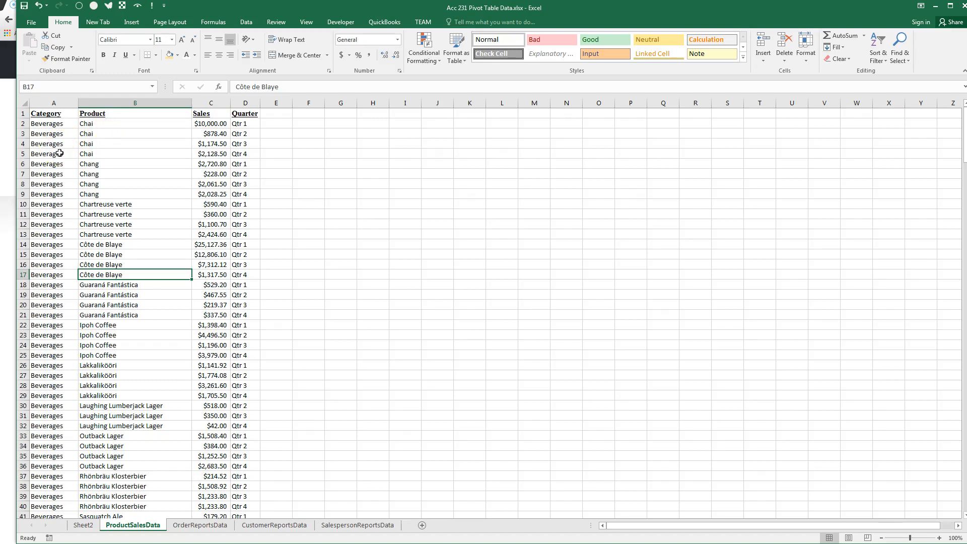
{"action": "left_click", "coordinate": [84, 525]}
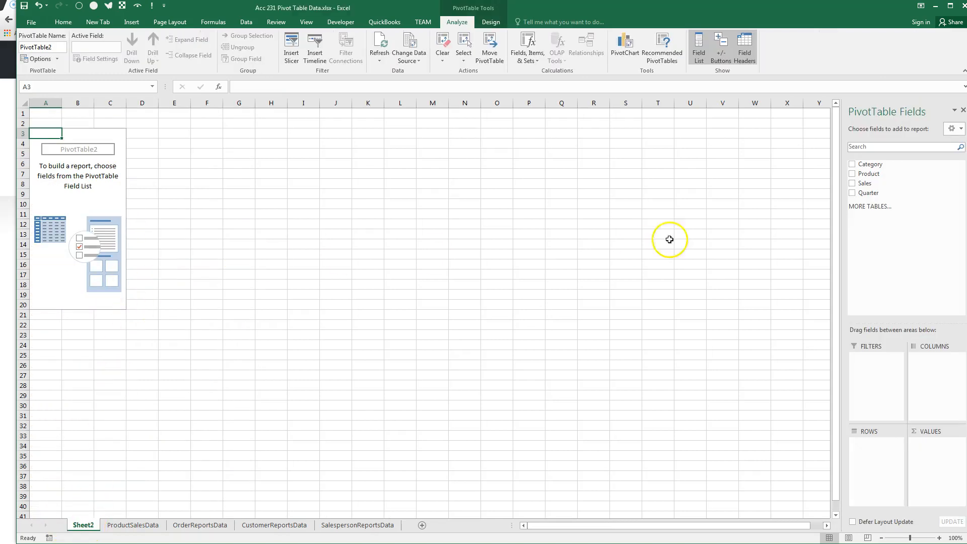
{"action": "left_click", "coordinate": [852, 165]}
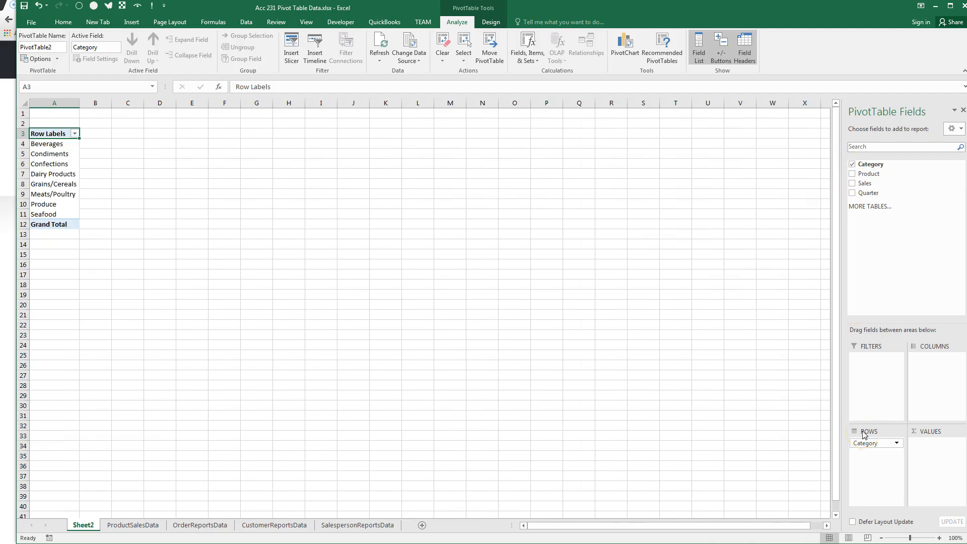
{"action": "left_click", "coordinate": [853, 175]}
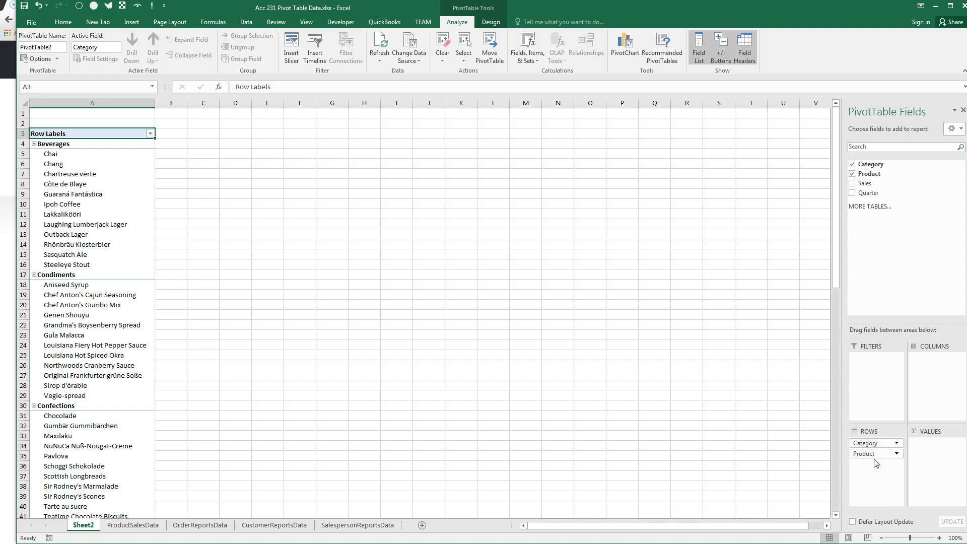
{"action": "left_click", "coordinate": [855, 186]}
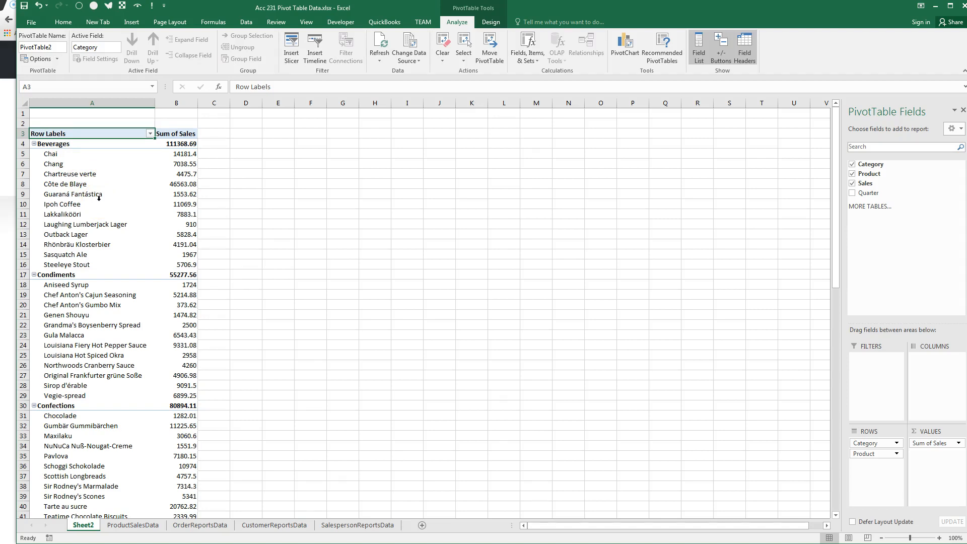
Show the PivotTable report in tabular form
{"action": "left_click", "coordinate": [490, 22]}
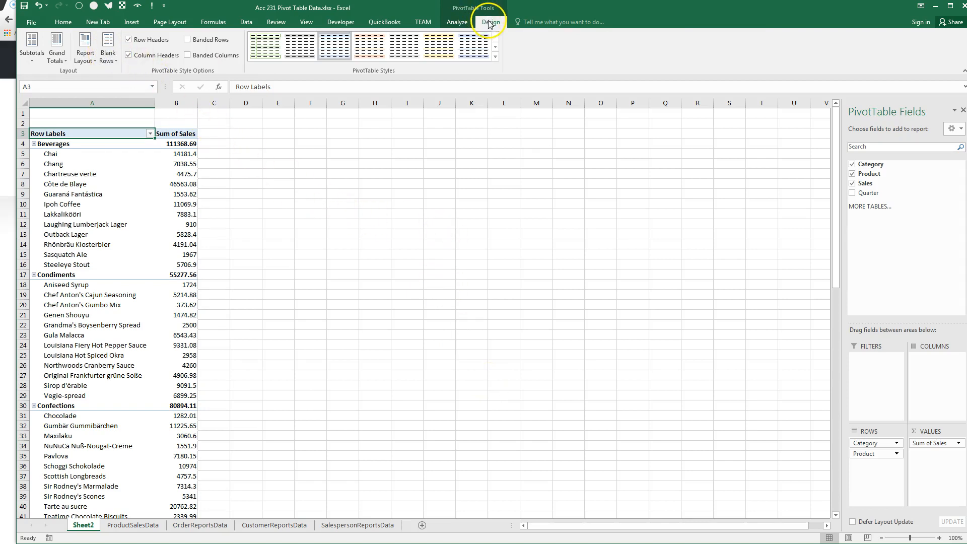
{"action": "left_click", "coordinate": [86, 60]}
{"action": "left_click", "coordinate": [130, 87]}
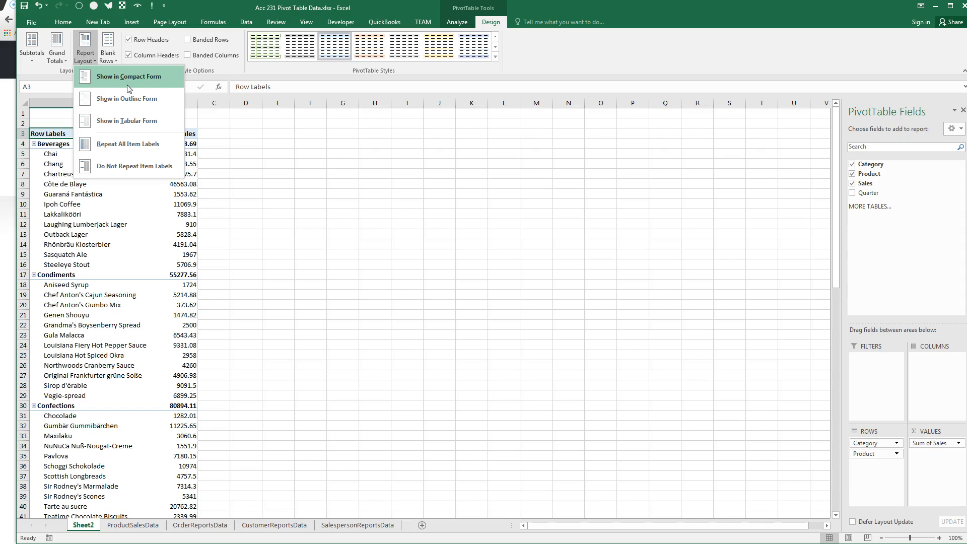
{"action": "left_click", "coordinate": [127, 121]}
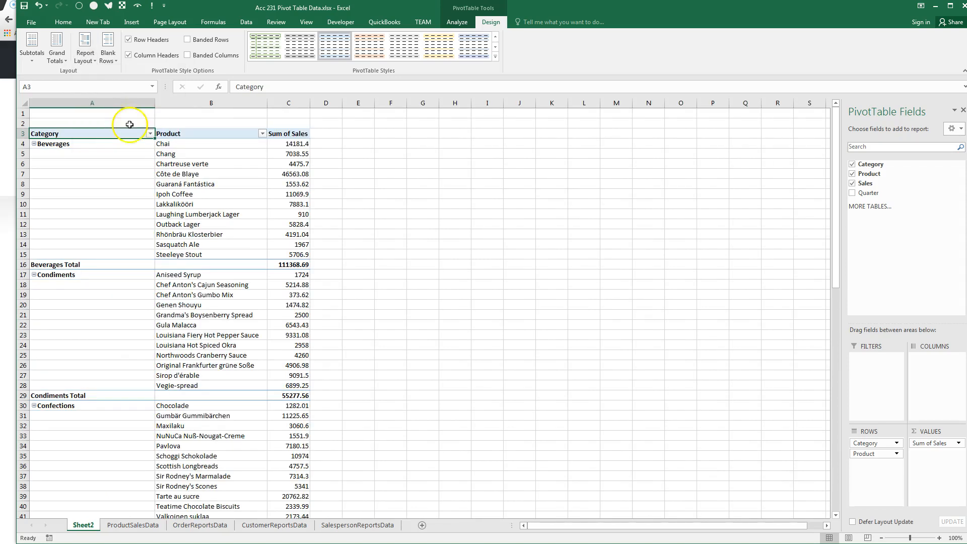
Inspect the filter lists of the Category and Product columns without changing any selection
{"action": "left_click", "coordinate": [150, 134]}
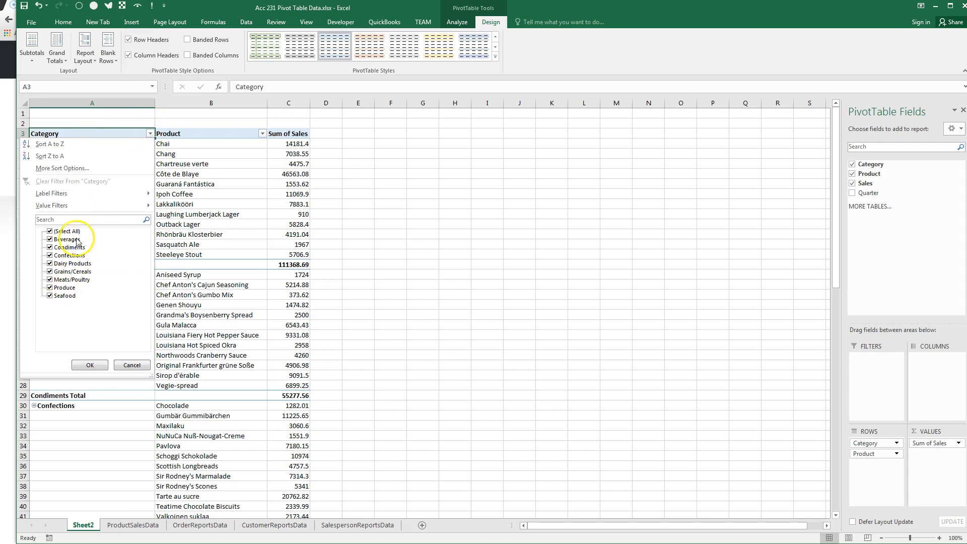
{"action": "left_click", "coordinate": [90, 365]}
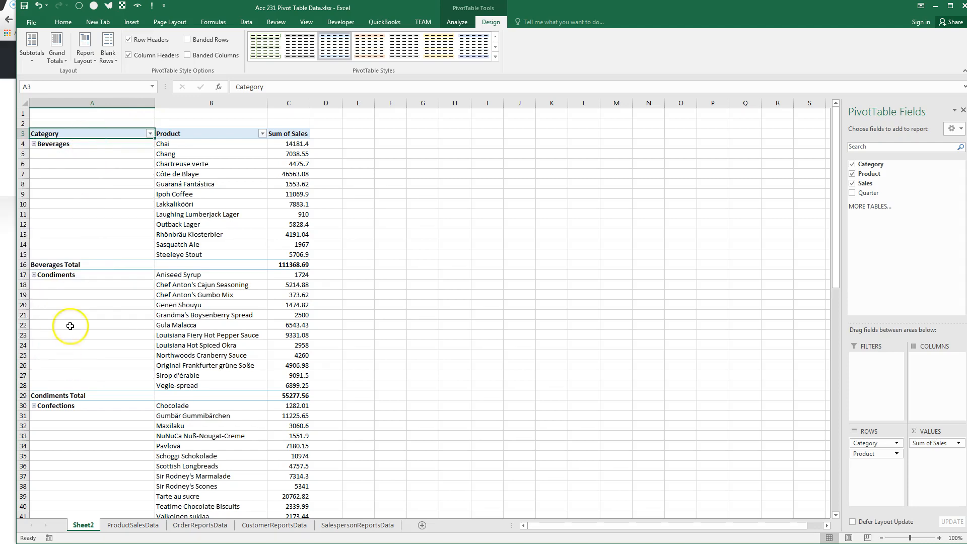
{"action": "left_click", "coordinate": [262, 133]}
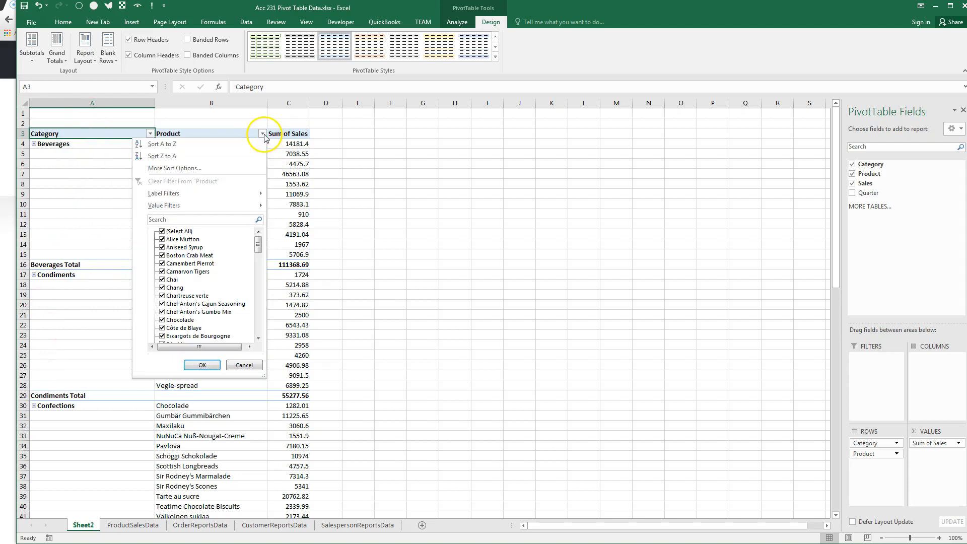
{"action": "left_click", "coordinate": [204, 366]}
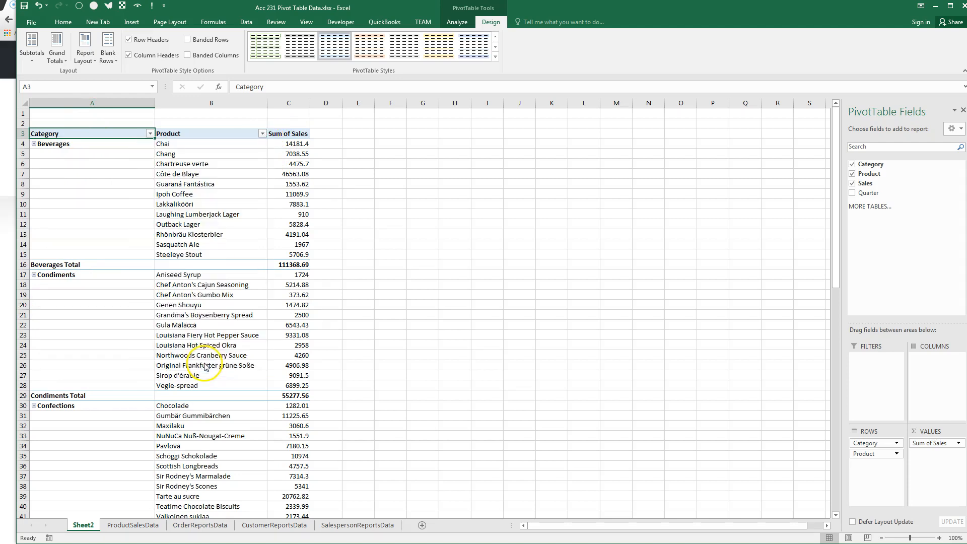
Show the PivotTable in compact form and inspect the field choices in the Row Labels filter
{"action": "left_click", "coordinate": [94, 60]}
{"action": "left_click", "coordinate": [115, 76]}
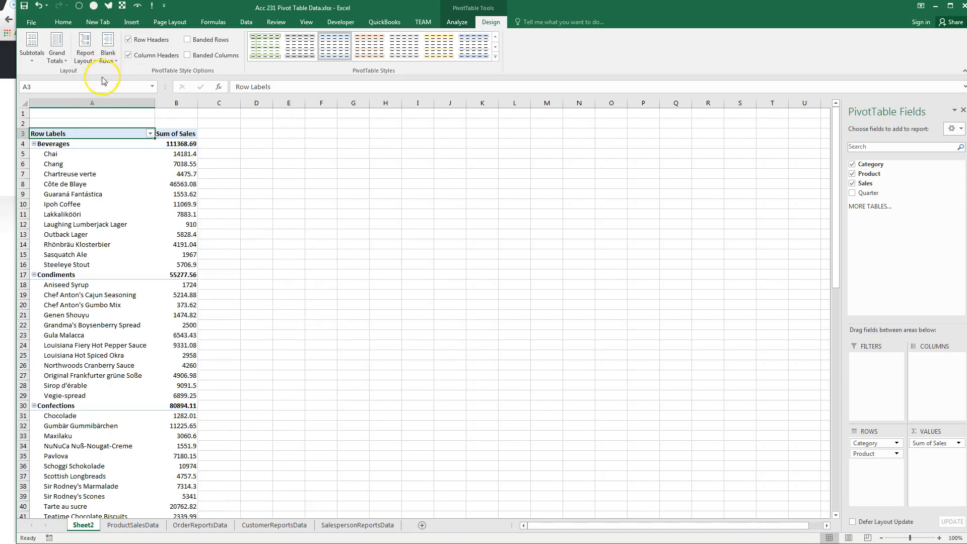
{"action": "left_click", "coordinate": [150, 133]}
{"action": "left_click", "coordinate": [145, 154]}
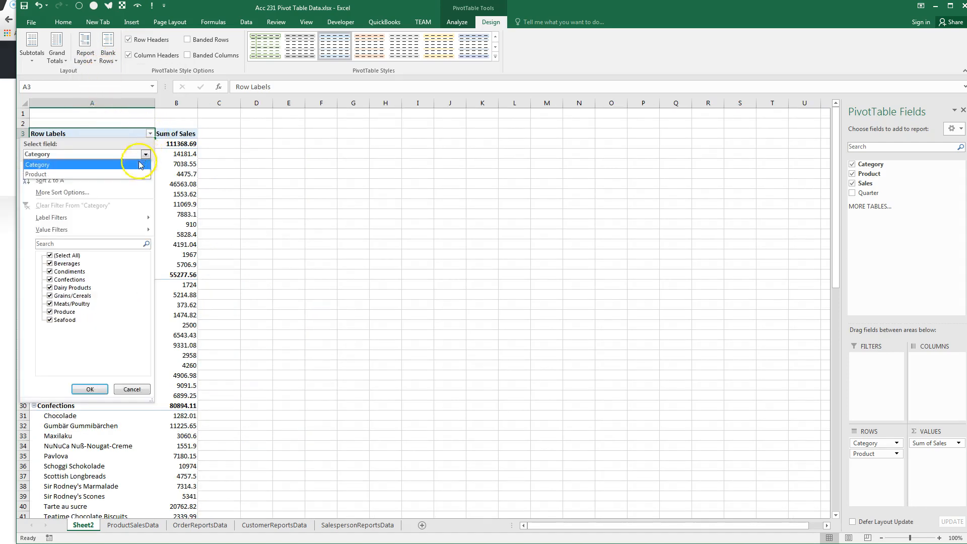
{"action": "left_click", "coordinate": [145, 155]}
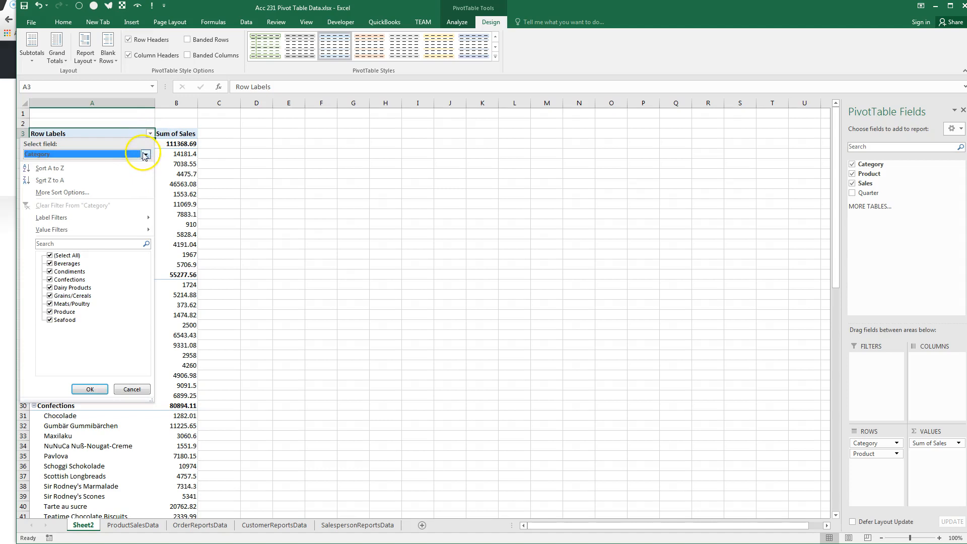
Set the PivotTable's report layout back to tabular form
{"action": "left_click", "coordinate": [85, 53]}
{"action": "left_click", "coordinate": [86, 53]}
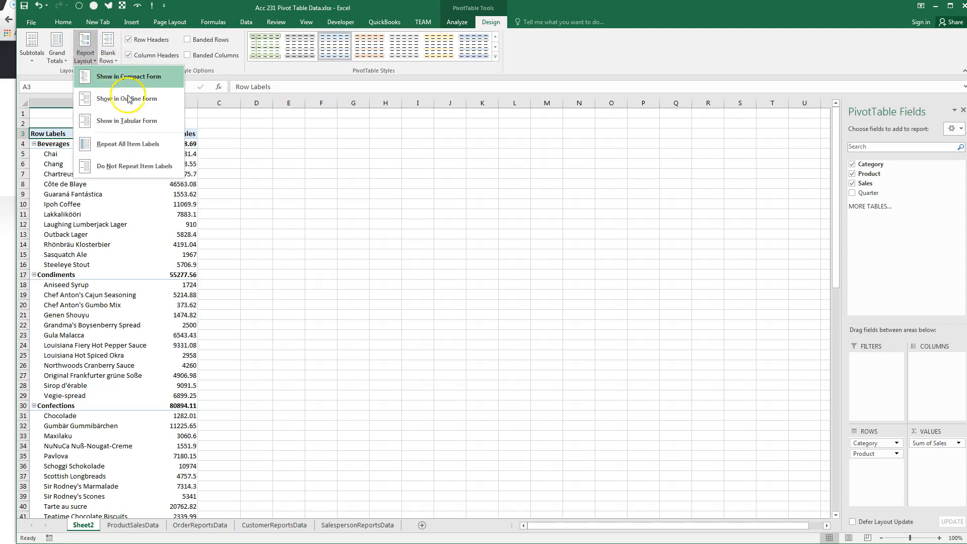
{"action": "left_click", "coordinate": [127, 120]}
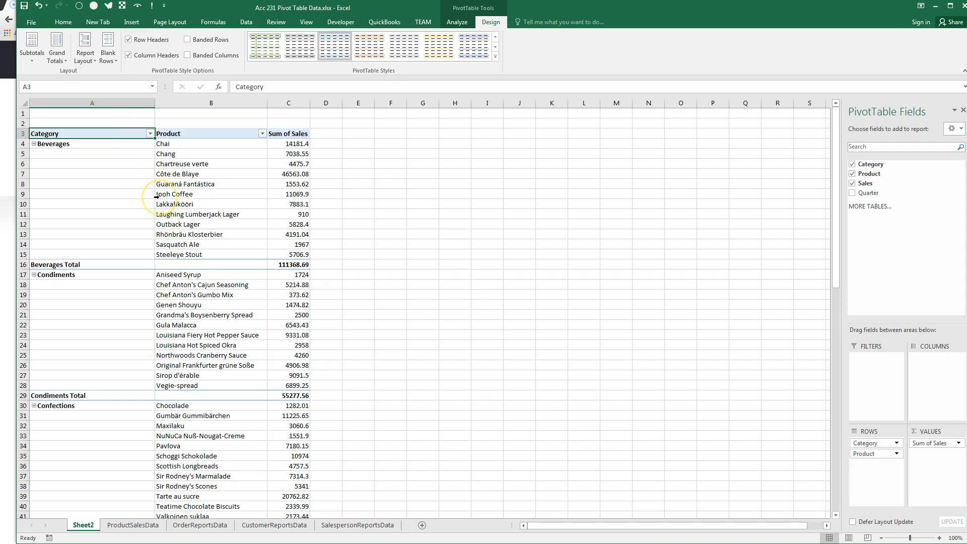
Format the Sum of Sales values as Number with 2 decimal places and the 1000 separator
{"action": "right_click", "coordinate": [287, 166]}
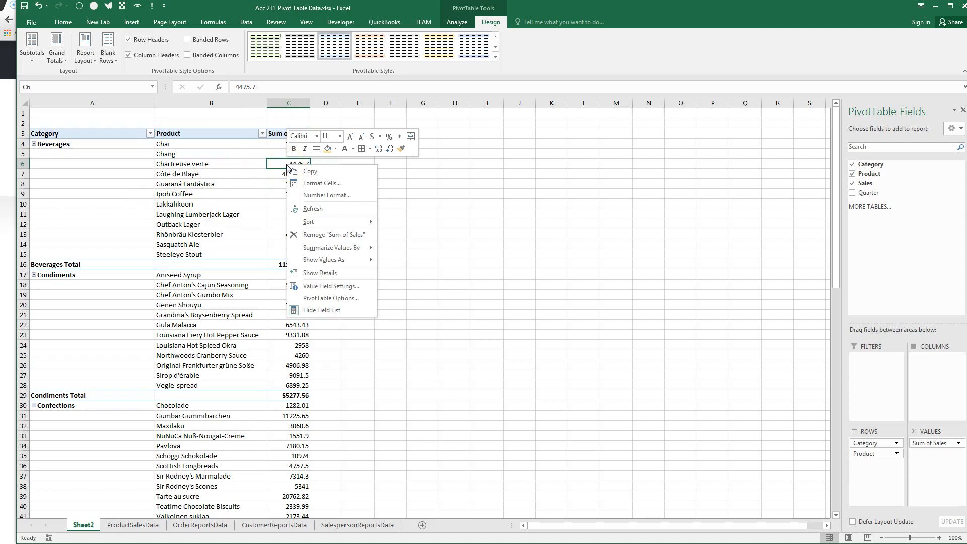
{"action": "left_click", "coordinate": [327, 195]}
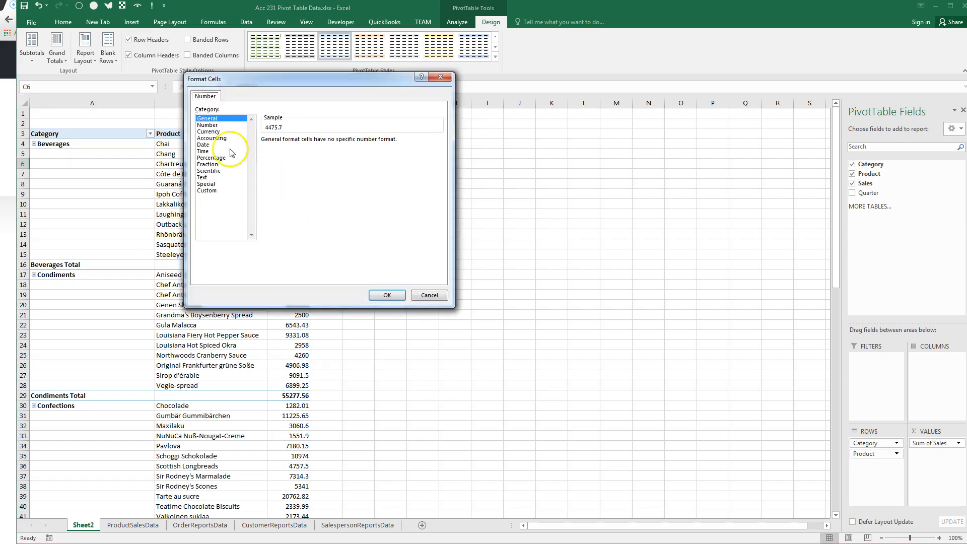
{"action": "left_click", "coordinate": [218, 125]}
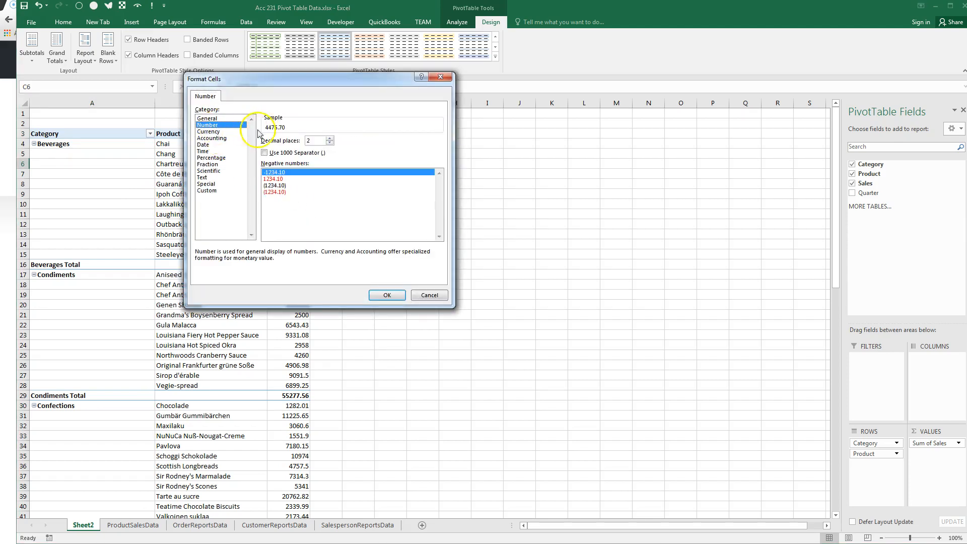
{"action": "left_click", "coordinate": [264, 152]}
{"action": "left_click", "coordinate": [386, 295]}
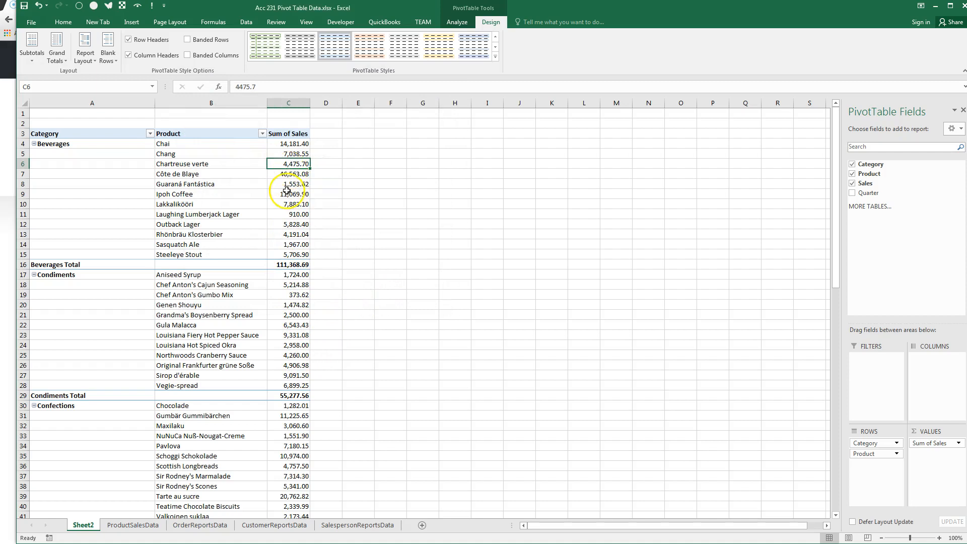
Apply the green style from the third row of the Light PivotTable styles
{"action": "left_click", "coordinate": [496, 57]}
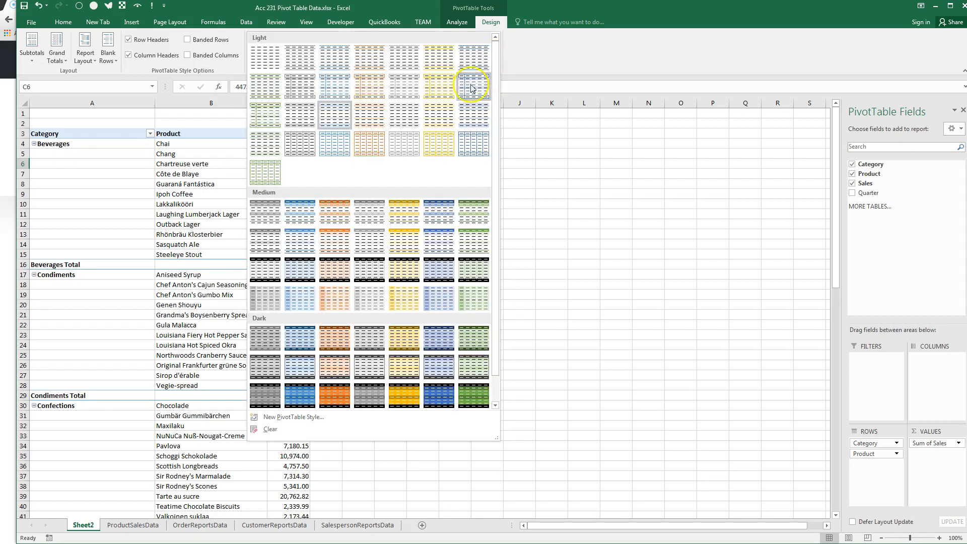
{"action": "left_click", "coordinate": [265, 115]}
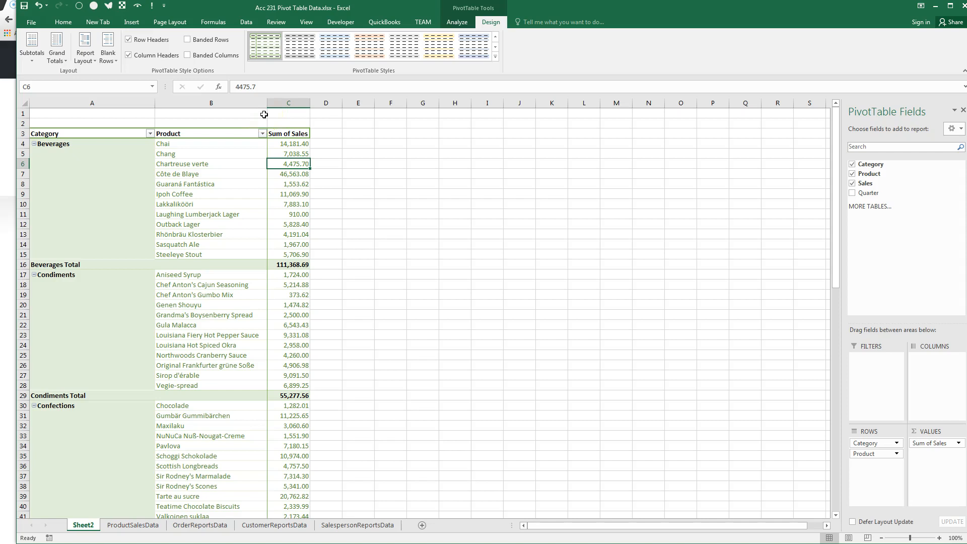
Rename the PivotTable's worksheet to Answer Two and return to the ProductSalesData sheet
{"action": "right_click", "coordinate": [85, 527]}
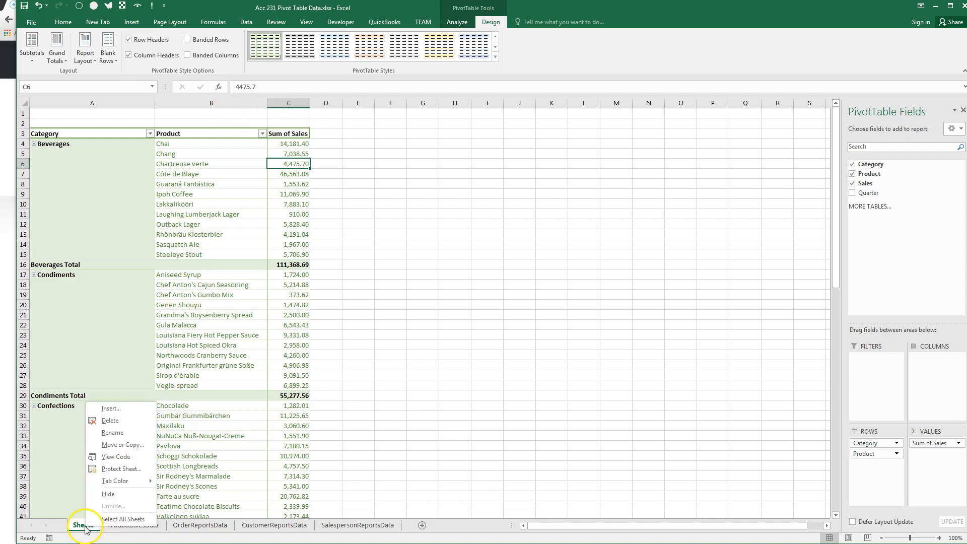
{"action": "left_click", "coordinate": [124, 436]}
{"action": "type", "text": "Answer Two"}
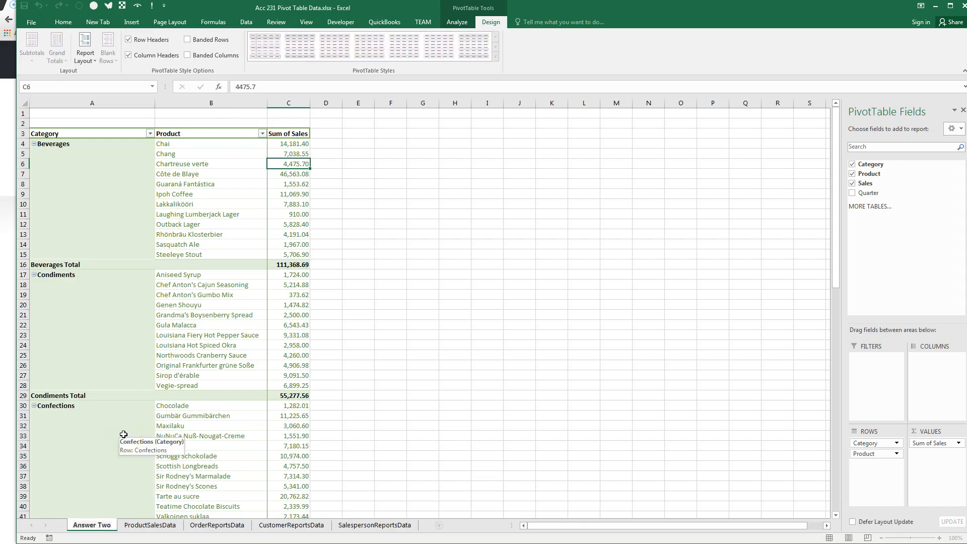
{"action": "key", "text": "Return"}
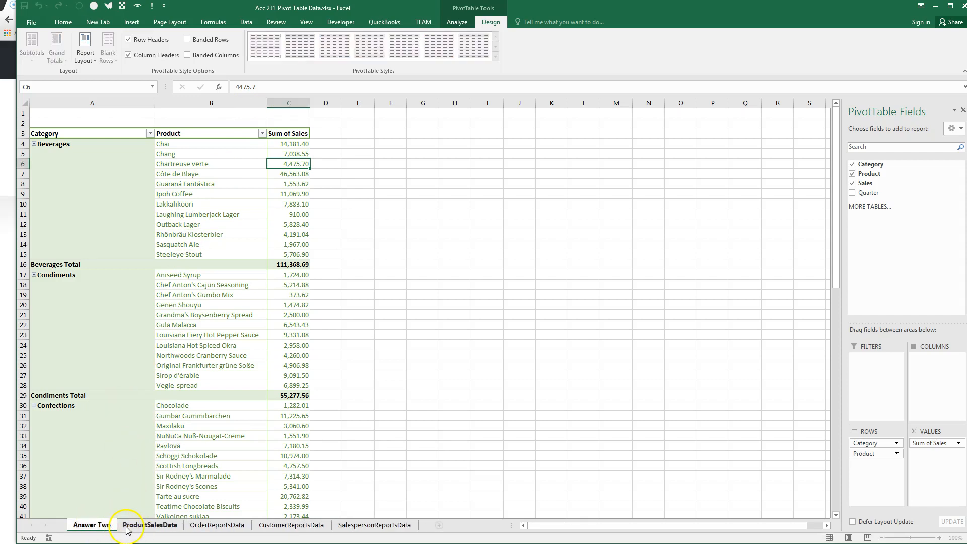
{"action": "left_click", "coordinate": [126, 527]}
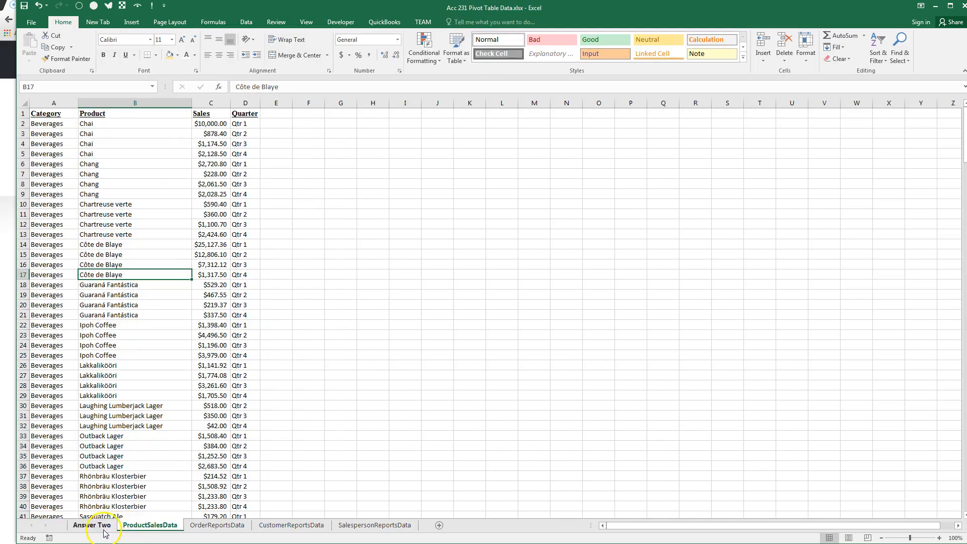